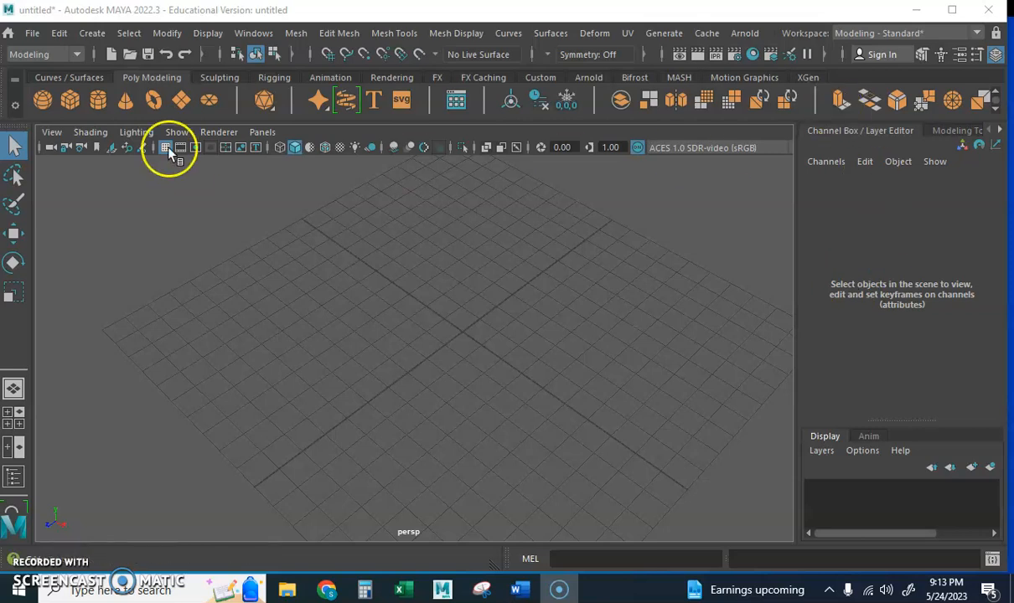
pyautogui.click(259, 35)
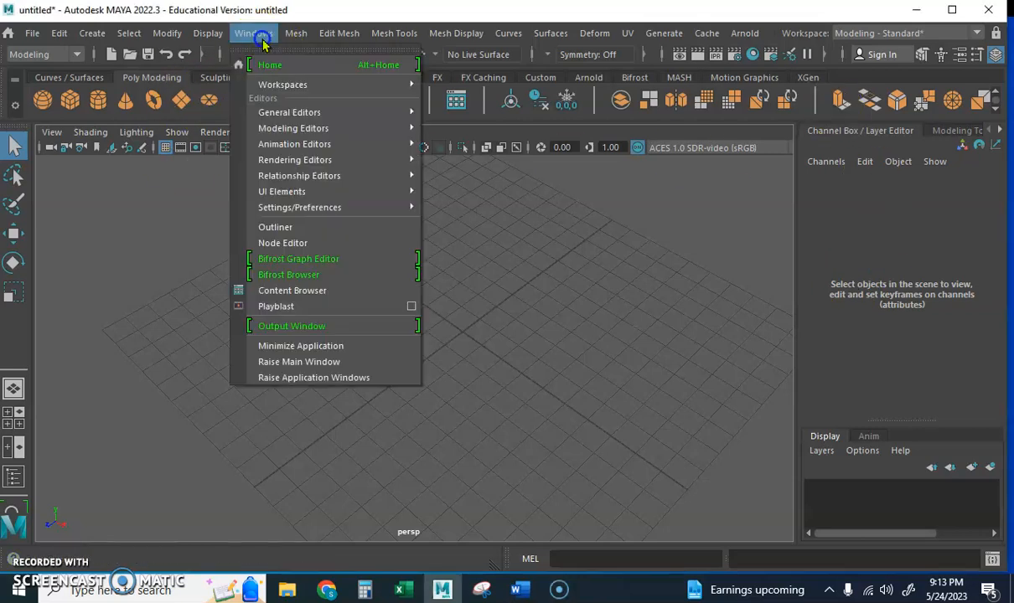
pyautogui.moveTo(280, 115)
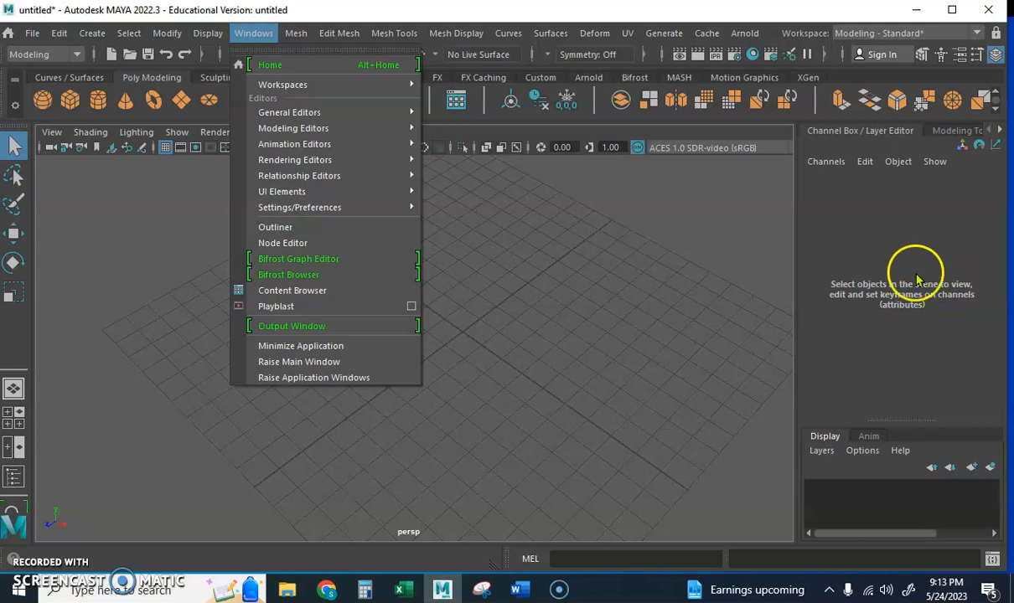
pyautogui.click(682, 255)
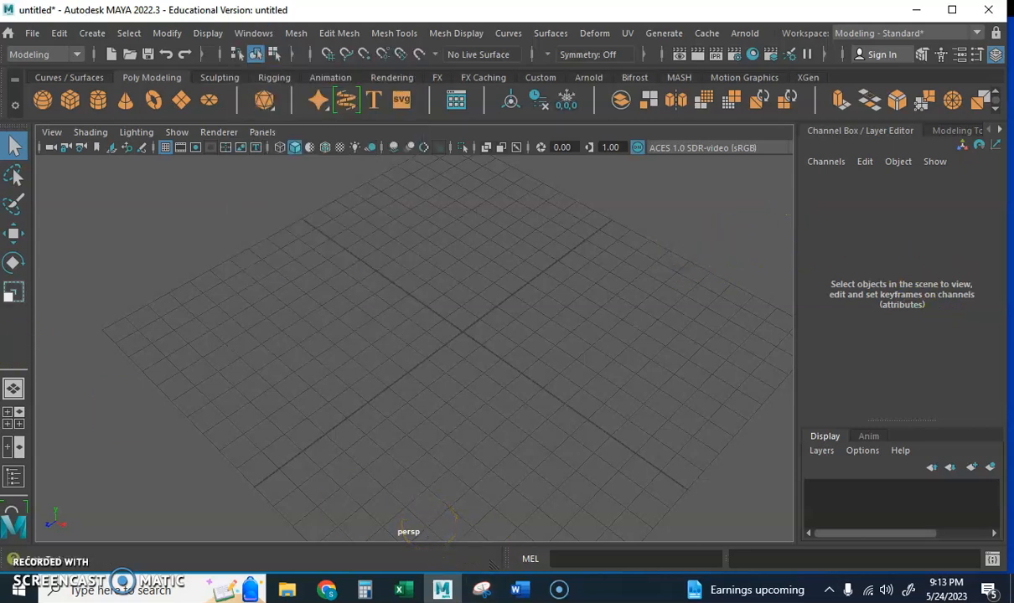
# Step: Look through the tool shelves from Curves / Surfaces to Custom, ending on the Poly Modeling shelf
pyautogui.click(67, 77)
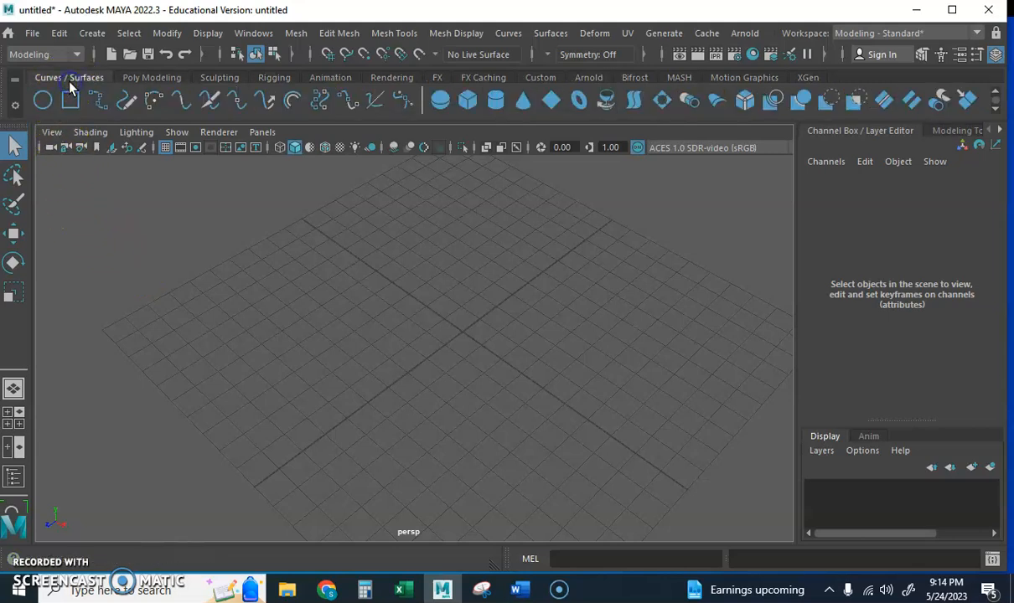
pyautogui.click(148, 77)
pyautogui.click(216, 77)
pyautogui.click(268, 77)
pyautogui.click(327, 77)
pyautogui.click(390, 77)
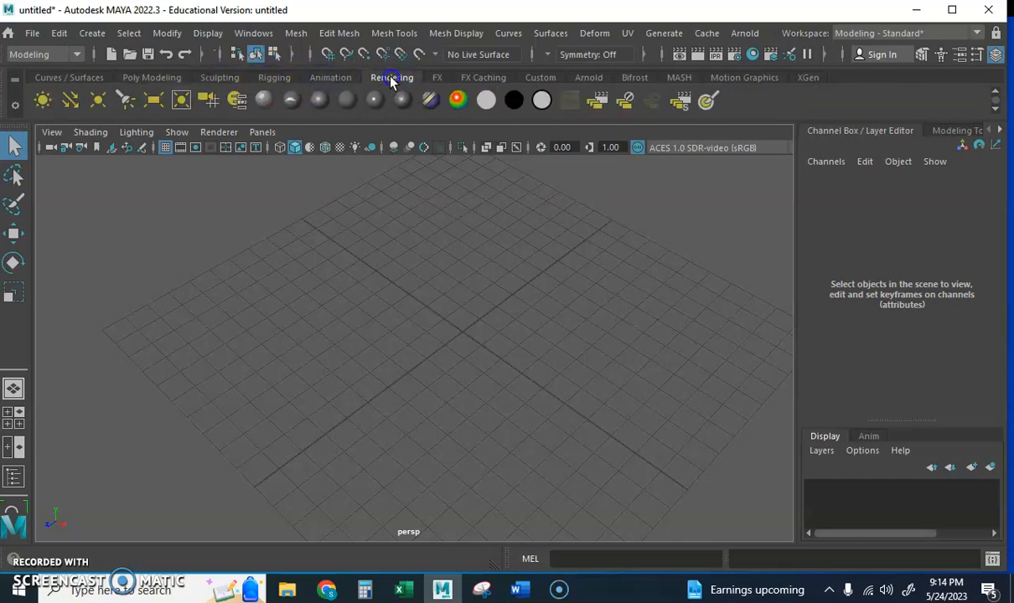
pyautogui.click(442, 78)
pyautogui.click(483, 78)
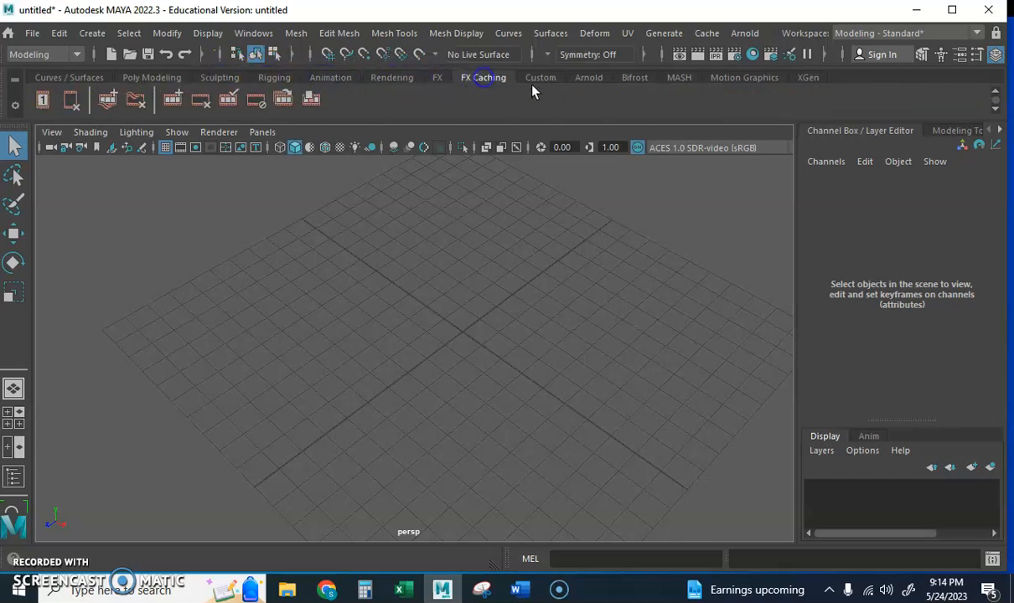
pyautogui.click(545, 77)
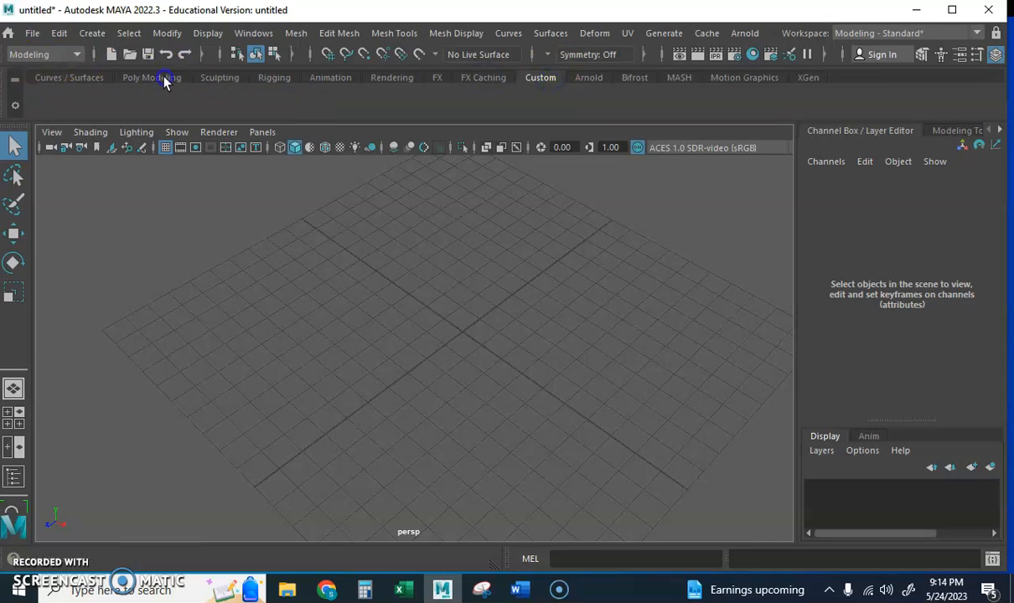
pyautogui.click(164, 78)
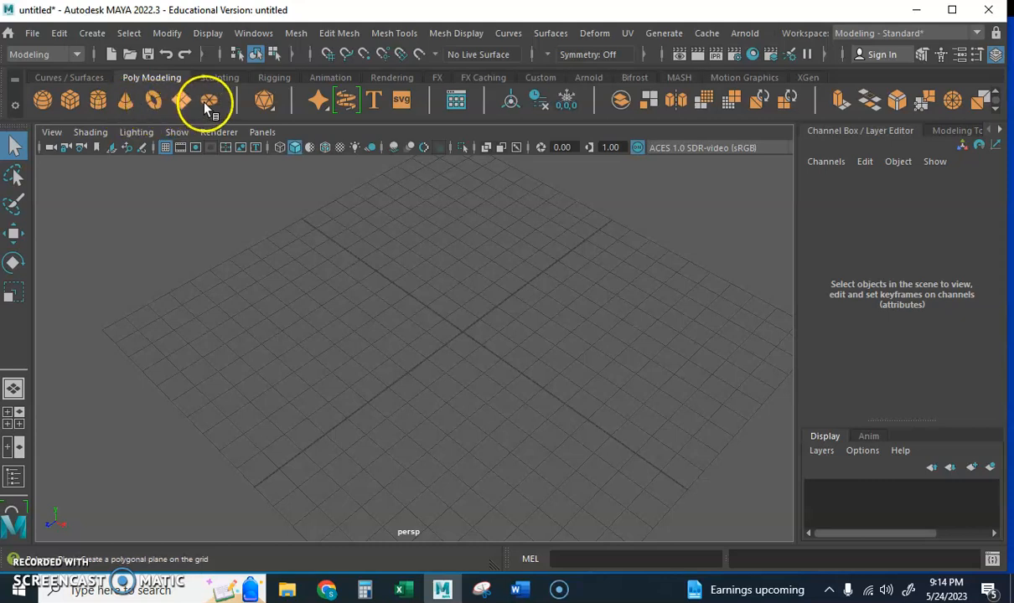
# Step: Create a polygon cube at the centre of the grid
pyautogui.click(70, 101)
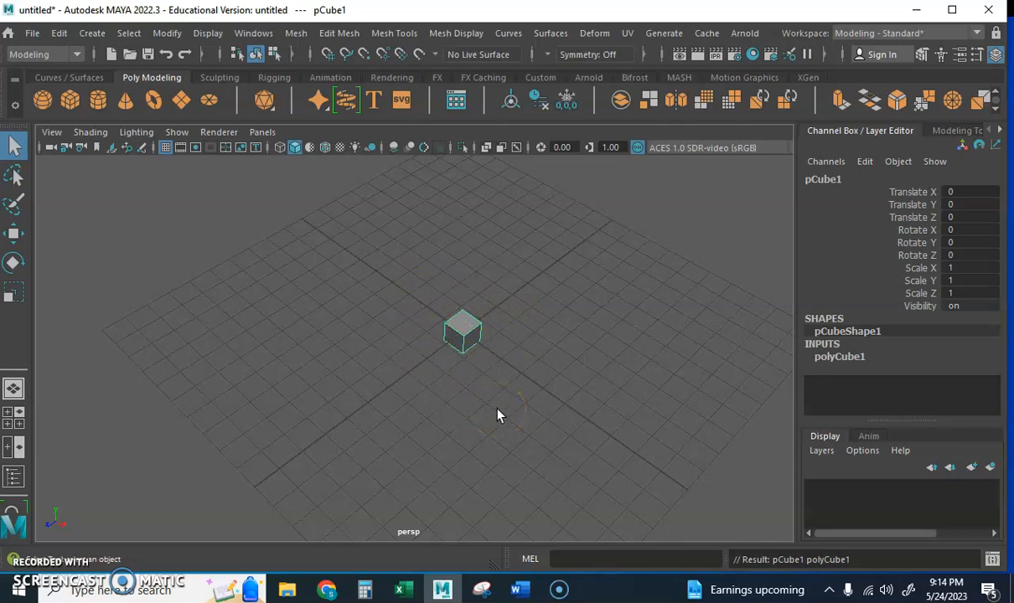
pyautogui.moveTo(479, 428)
pyautogui.keyDown('alt'); pyautogui.mouseDown()
pyautogui.moveTo(472, 405)
pyautogui.moveTo(531, 400)
pyautogui.moveTo(401, 423)
pyautogui.moveTo(516, 428)
pyautogui.moveTo(466, 407)
pyautogui.moveTo(385, 414)
pyautogui.moveTo(475, 430)
pyautogui.moveTo(460, 373)
pyautogui.moveTo(478, 409)
pyautogui.moveTo(559, 418)
pyautogui.moveTo(658, 403)
pyautogui.moveTo(552, 448)
pyautogui.moveTo(450, 421)
pyautogui.moveTo(478, 422)
pyautogui.mouseUp(); pyautogui.keyUp('alt')
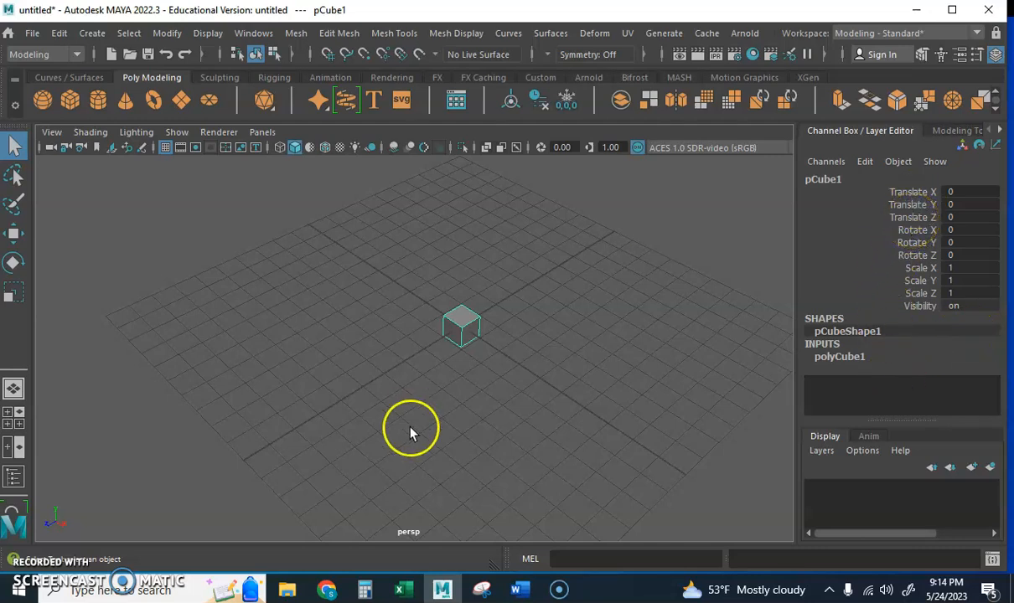
# Step: Move the cube slightly along its individual axes with the Move tool, to about X -0.007, Y 0.079, Z -0.076
pyautogui.click(14, 236)
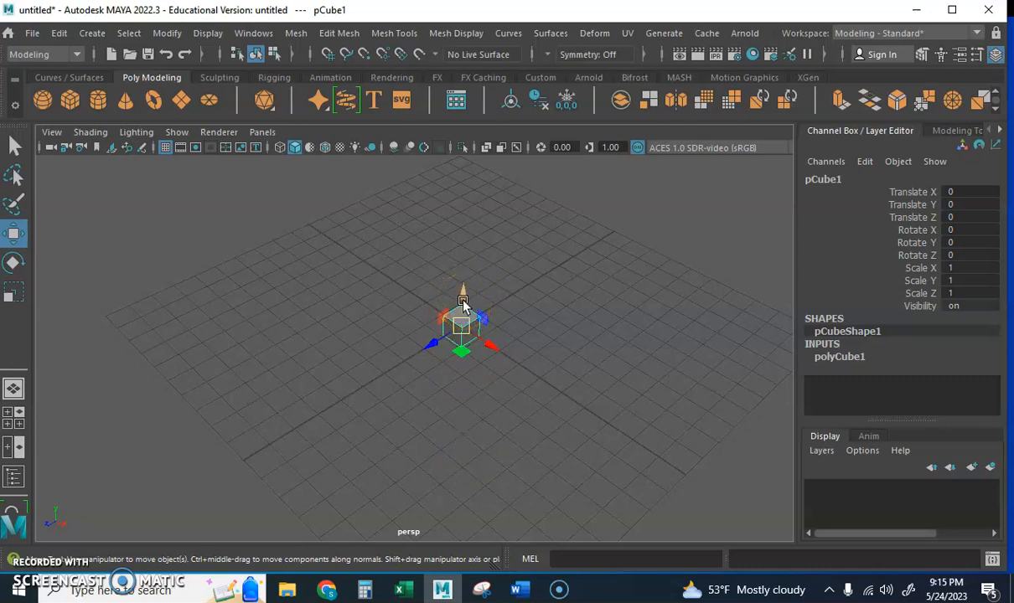
pyautogui.moveTo(465, 299); pyautogui.dragTo(441, 298)
pyautogui.click(468, 311)
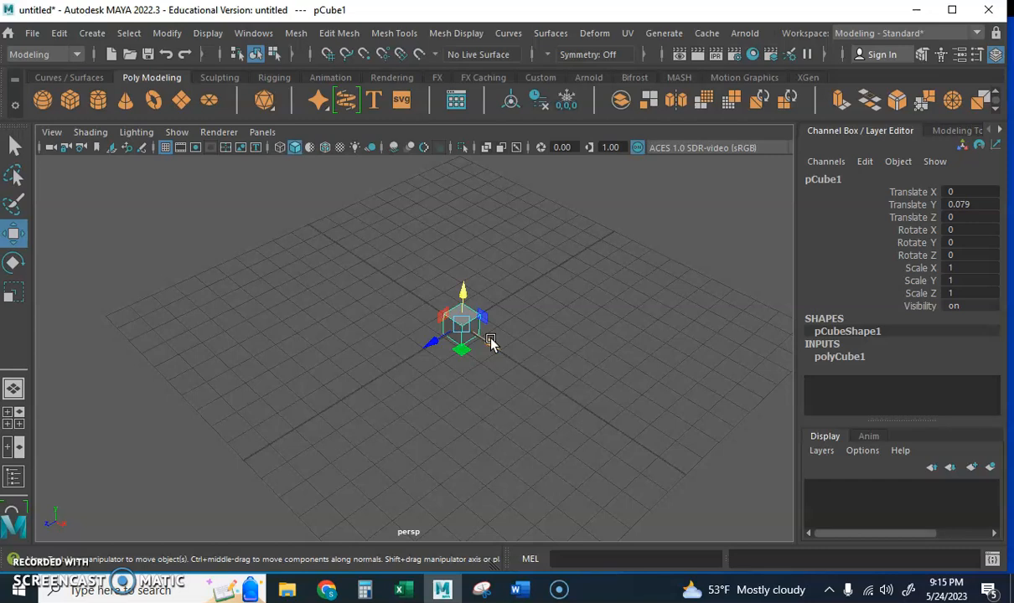
pyautogui.moveTo(493, 344); pyautogui.dragTo(427, 338)
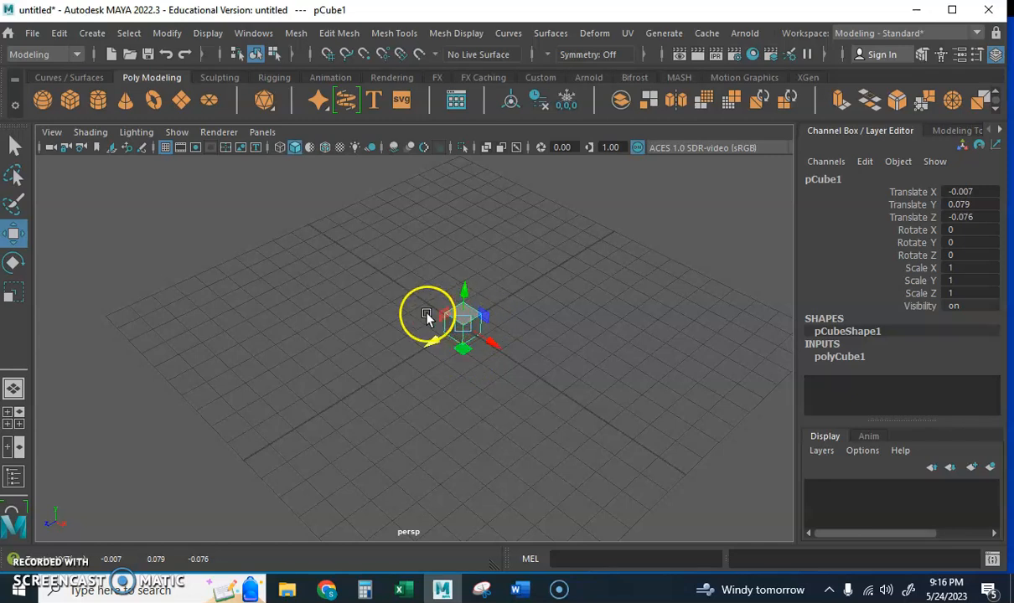
# Step: Move the cube within its planes and freely to about X 0.534, Y 0.771, Z 0.216, reselecting it in between
pyautogui.moveTo(464, 350)
pyautogui.mouseDown()
pyautogui.moveTo(518, 442)
pyautogui.moveTo(462, 396)
pyautogui.moveTo(520, 461)
pyautogui.moveTo(486, 430)
pyautogui.moveTo(417, 435)
pyautogui.moveTo(419, 379)
pyautogui.moveTo(456, 377)
pyautogui.moveTo(457, 351)
pyautogui.mouseUp()
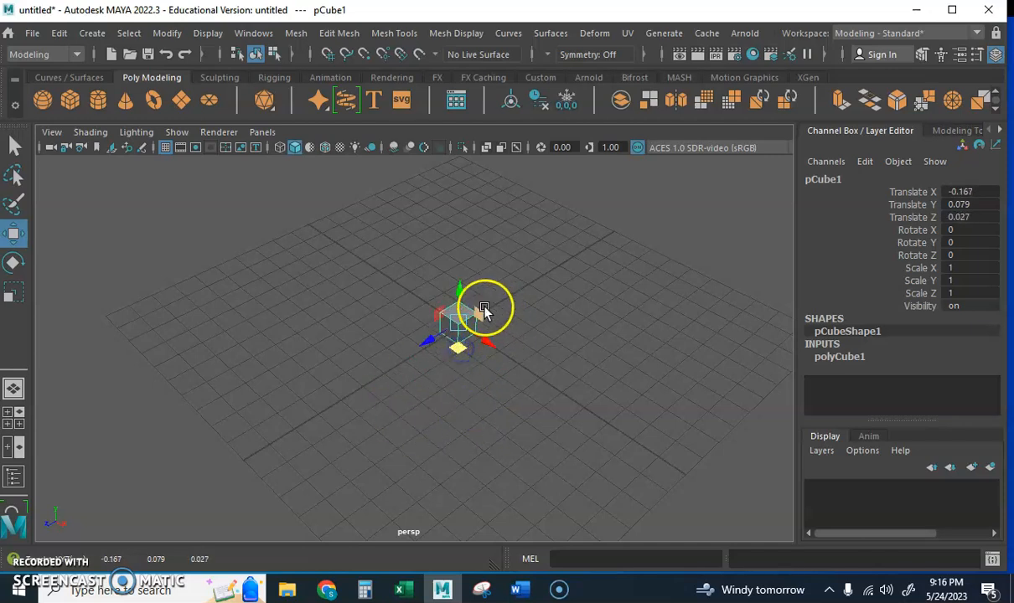
pyautogui.moveTo(480, 310); pyautogui.dragTo(446, 310)
pyautogui.click(494, 387)
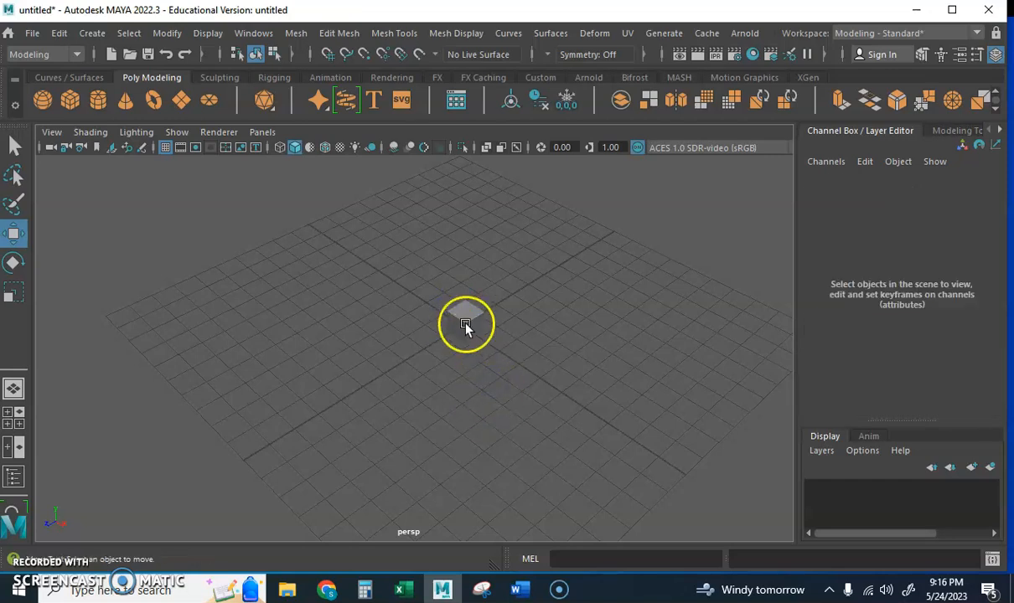
pyautogui.click(464, 329)
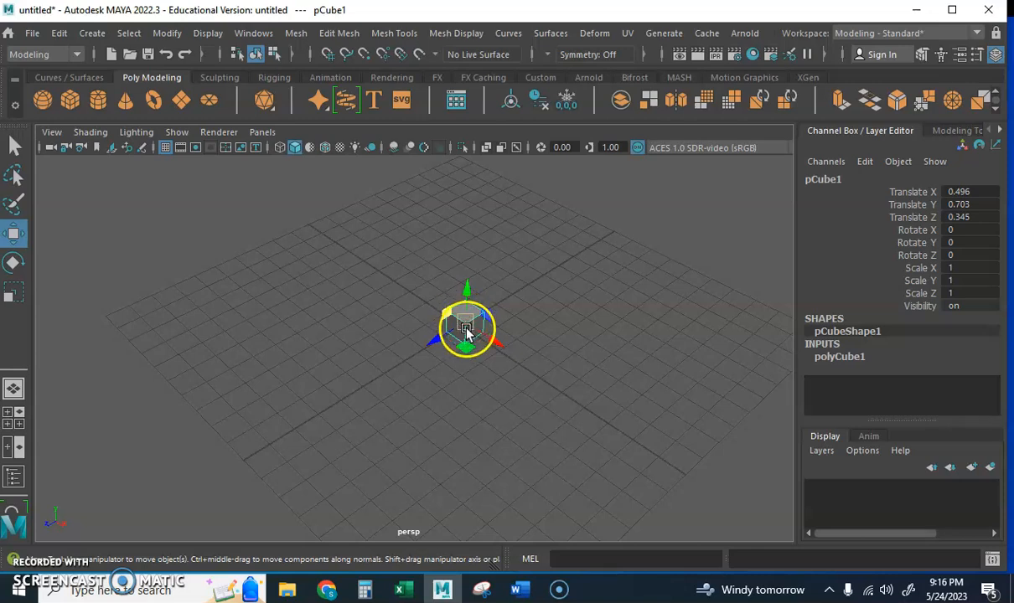
pyautogui.moveTo(467, 327)
pyautogui.mouseDown()
pyautogui.moveTo(441, 274)
pyautogui.moveTo(494, 285)
pyautogui.moveTo(440, 301)
pyautogui.moveTo(473, 312)
pyautogui.moveTo(468, 334)
pyautogui.moveTo(528, 331)
pyautogui.moveTo(432, 323)
pyautogui.moveTo(469, 325)
pyautogui.mouseUp()
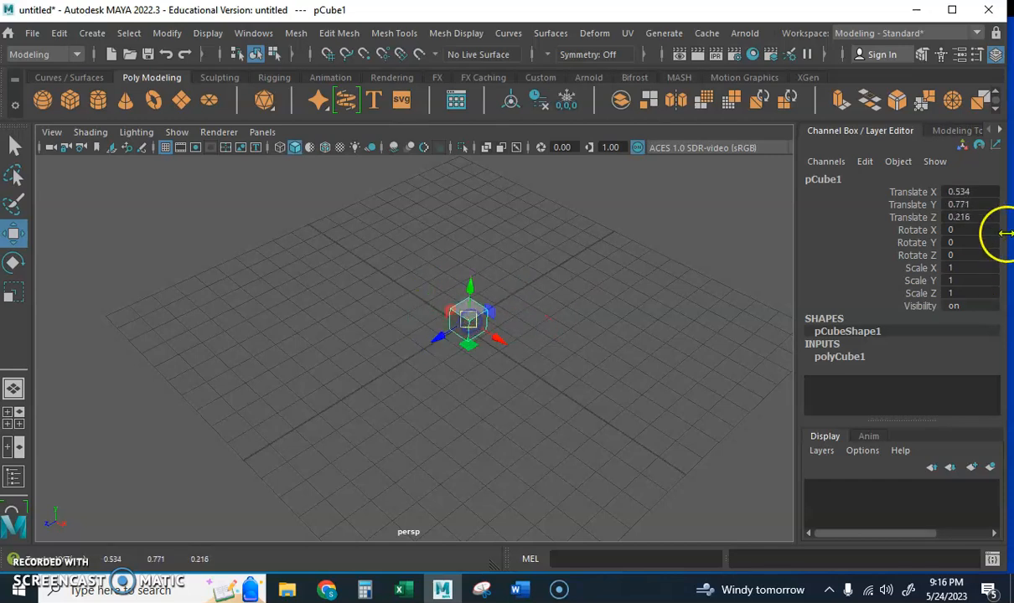
# Step: Set the cube's Translate X to 10 and its Translate Y to 6
pyautogui.click(968, 192)
pyautogui.click(968, 192)
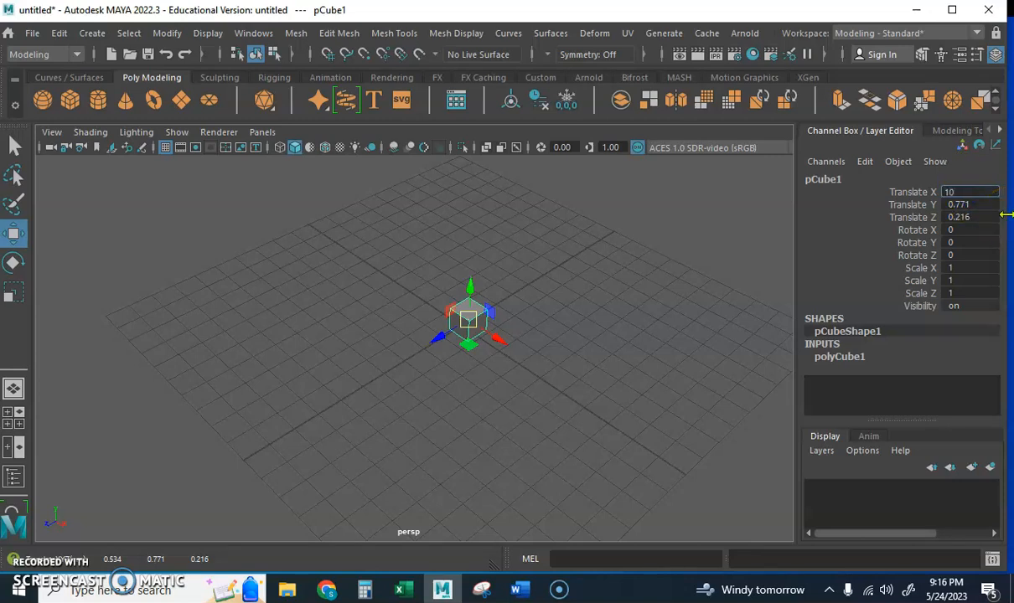
pyautogui.press('Return')
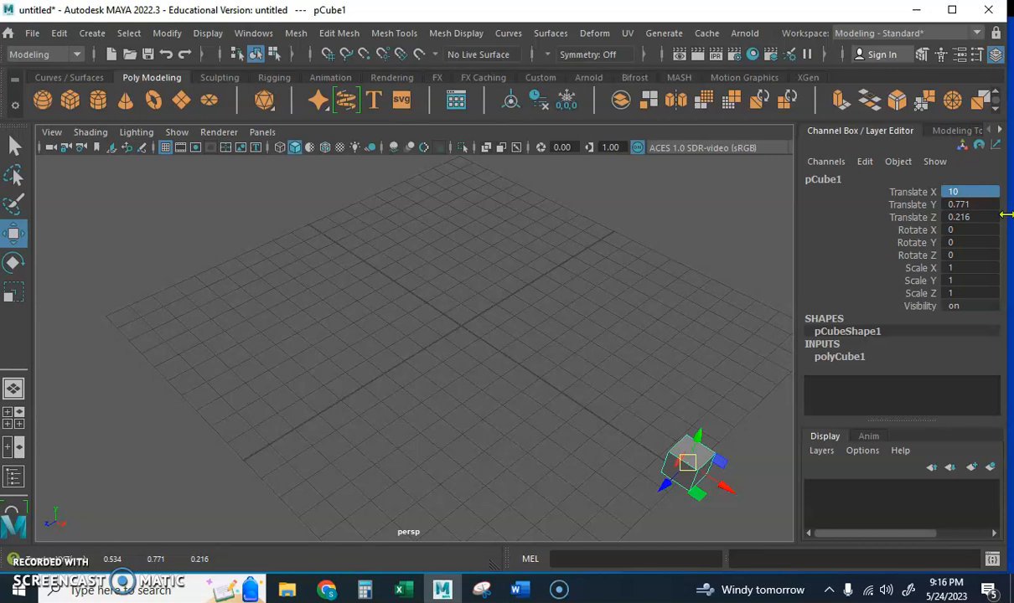
pyautogui.doubleClick(968, 204)
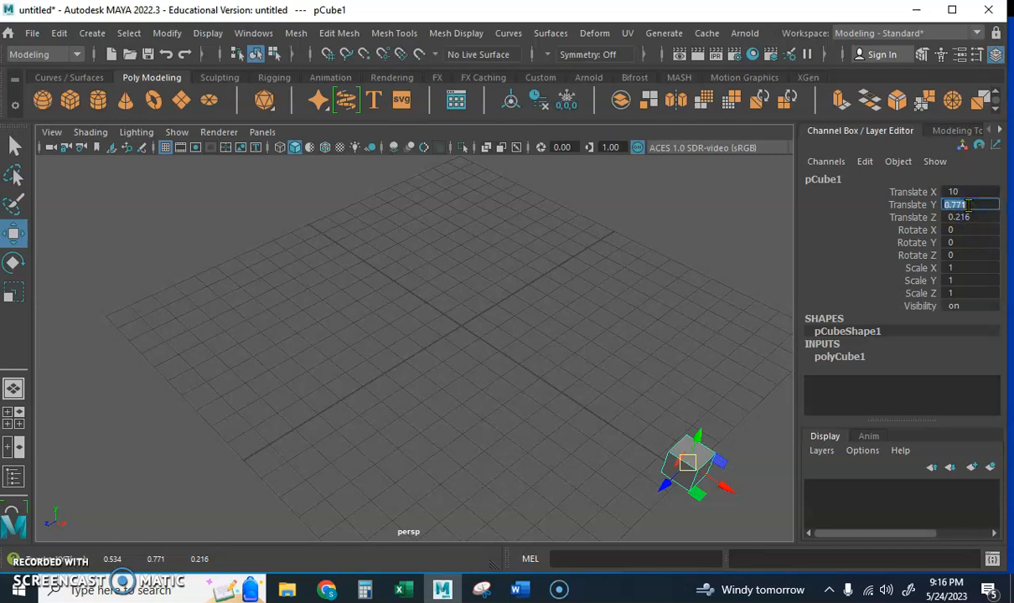
pyautogui.write('6')
pyautogui.press('Return')
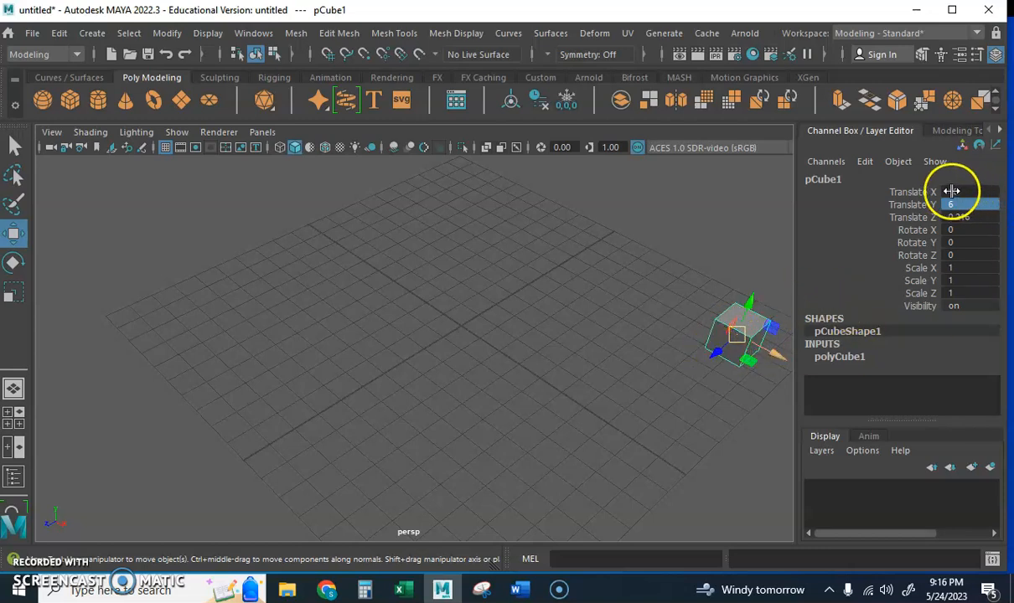
# Step: Set the cube's Translate X, Y and Z all to 0 and deselect it
pyautogui.moveTo(973, 190); pyautogui.dragTo(976, 221)
pyautogui.click(981, 204)
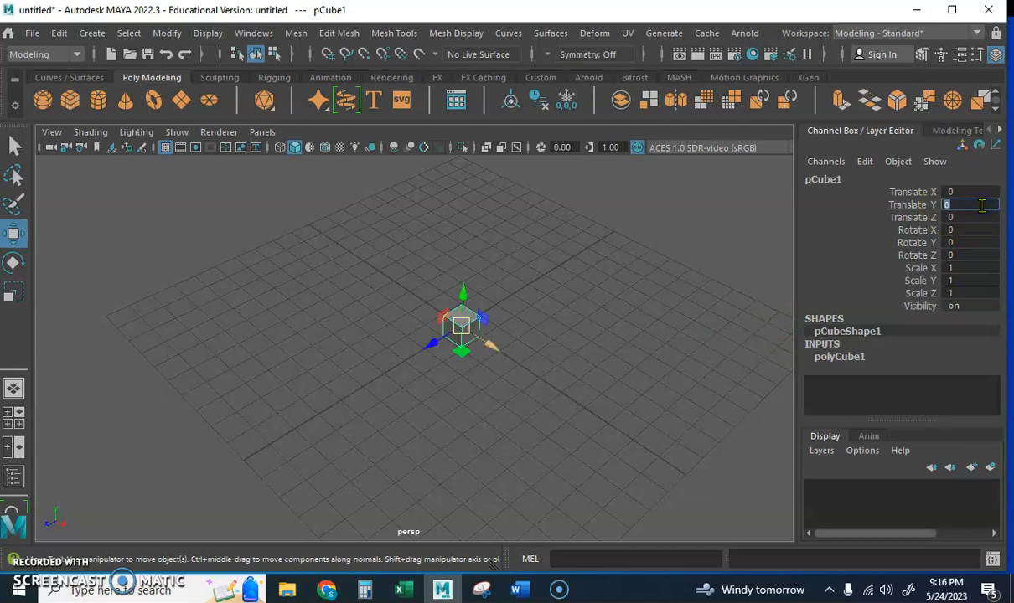
pyautogui.click(573, 404)
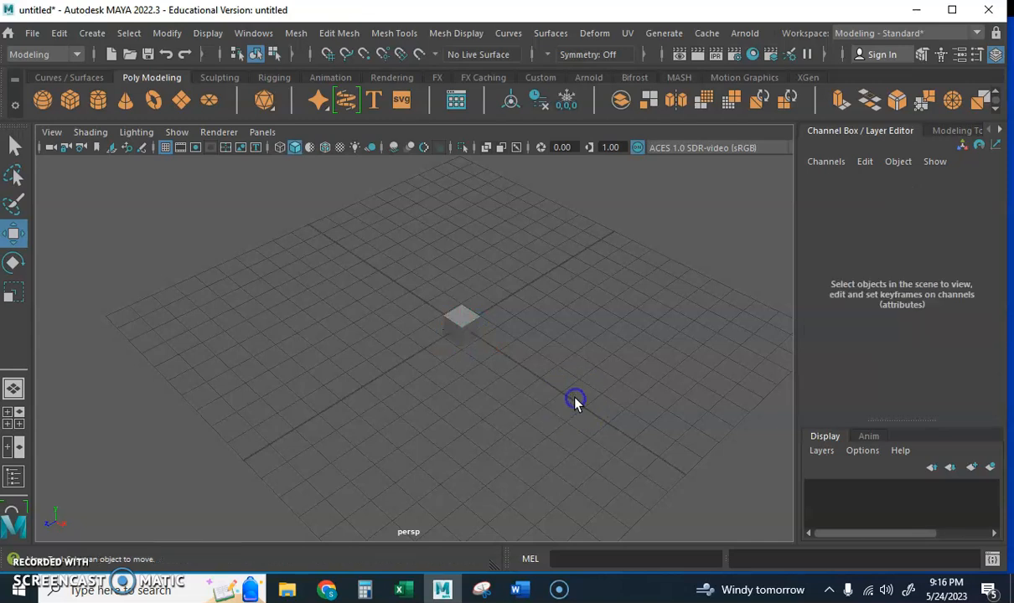
# Step: Select the cube and rotate it freehand with the Rotate tool to about X 176.6, Y -18.8, Z -208.2
pyautogui.click(463, 319)
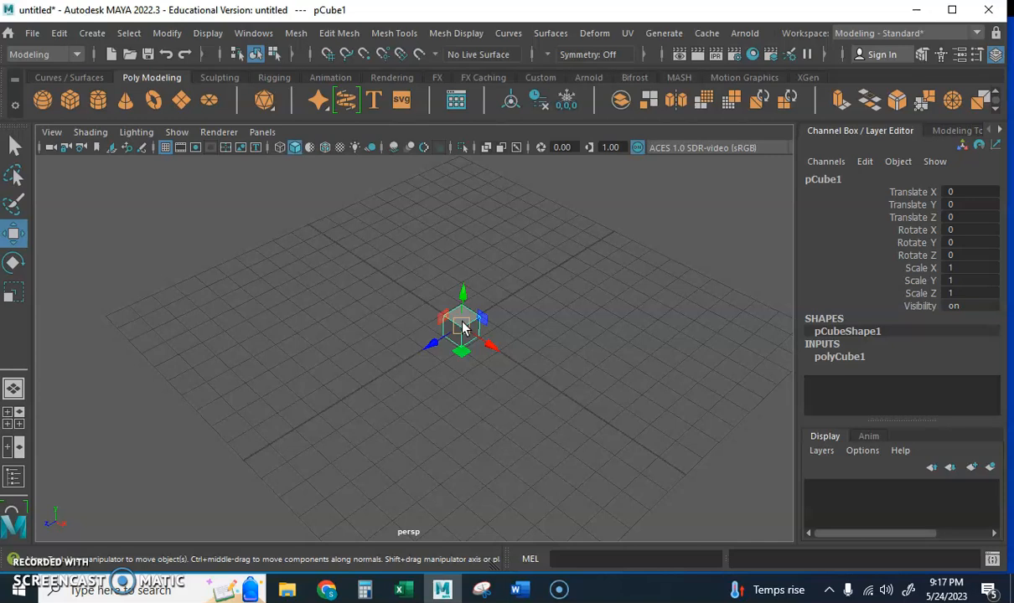
pyautogui.click(12, 264)
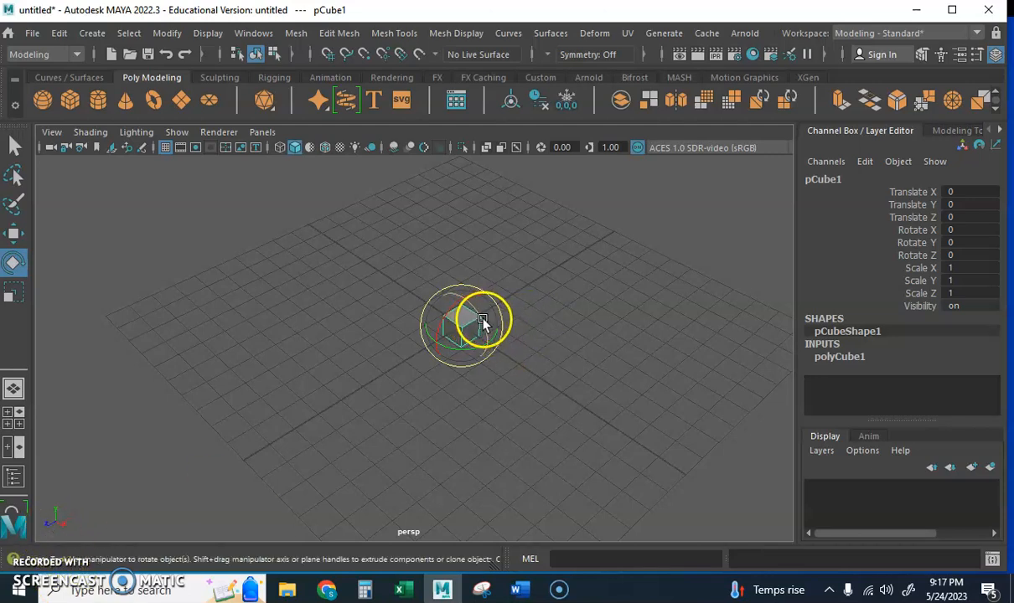
pyautogui.moveTo(482, 324)
pyautogui.mouseDown()
pyautogui.moveTo(492, 366)
pyautogui.moveTo(498, 335)
pyautogui.mouseUp()
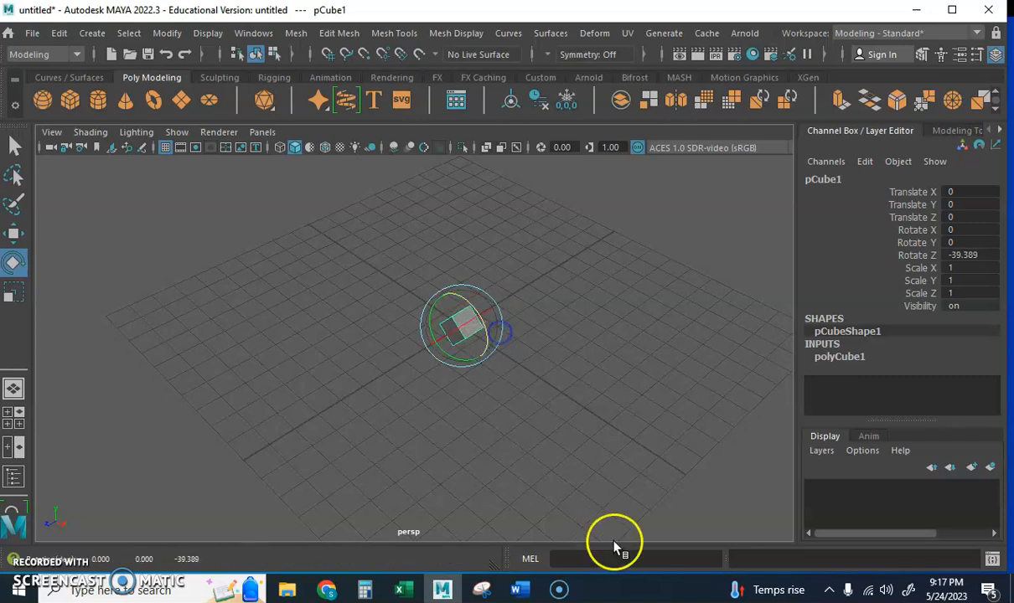
pyautogui.moveTo(470, 318); pyautogui.dragTo(479, 358)
pyautogui.click(595, 412)
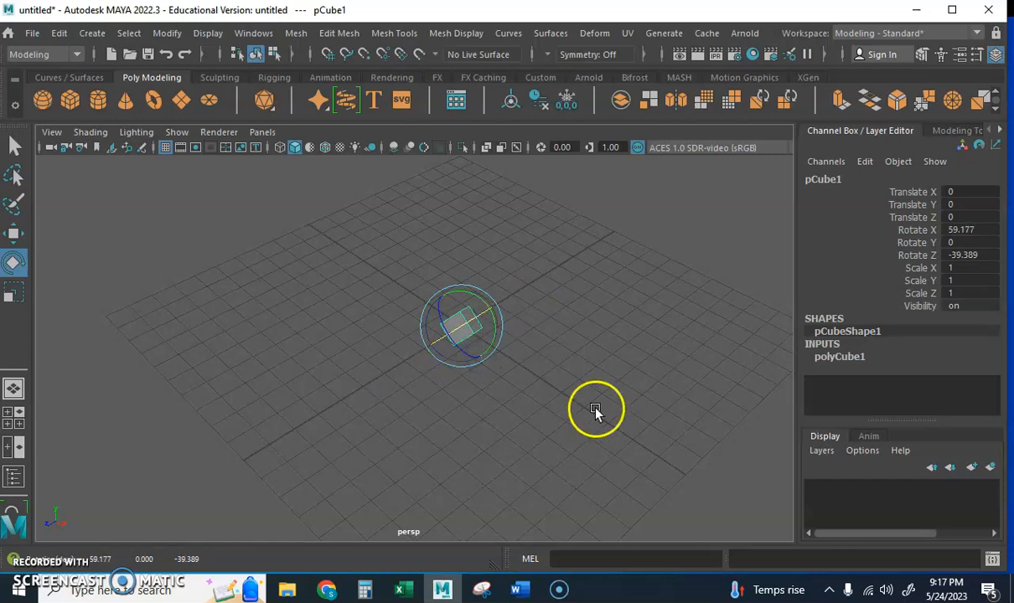
pyautogui.click(465, 327)
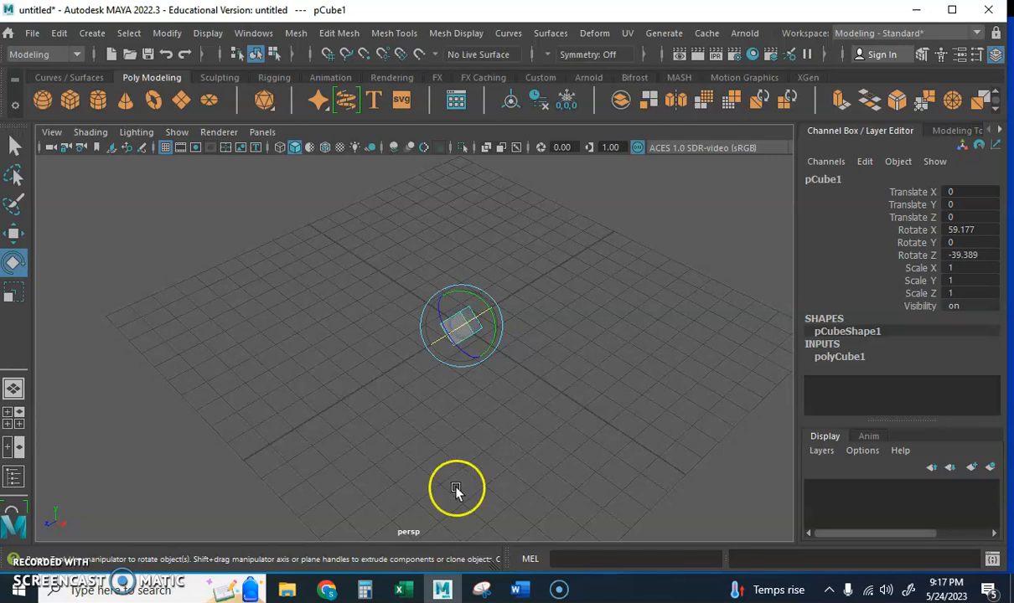
pyautogui.moveTo(438, 362); pyautogui.dragTo(474, 261)
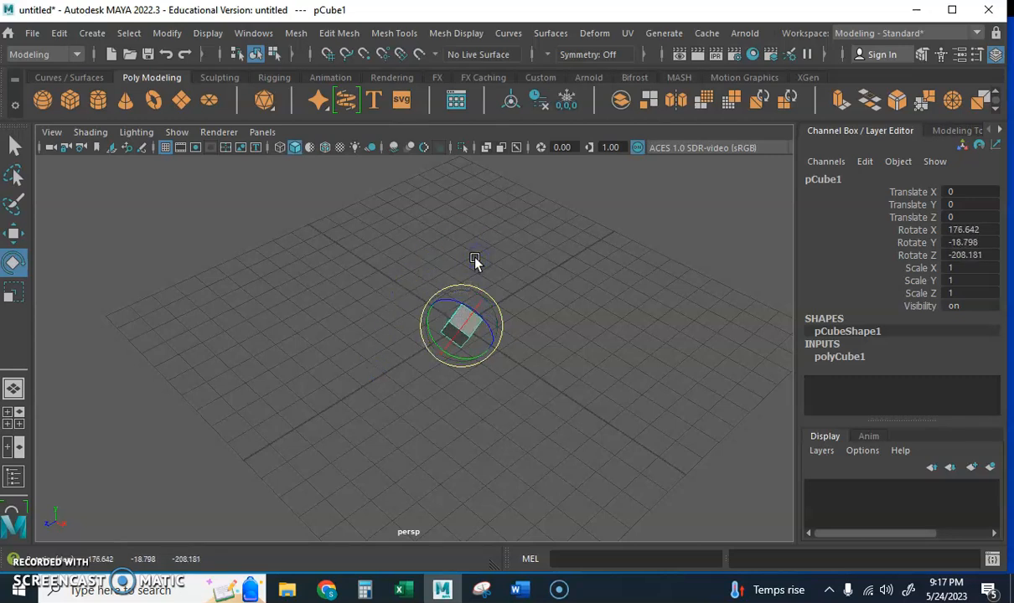
# Step: Set the cube's Rotate X, Y and Z all to 45
pyautogui.moveTo(958, 228); pyautogui.dragTo(960, 255)
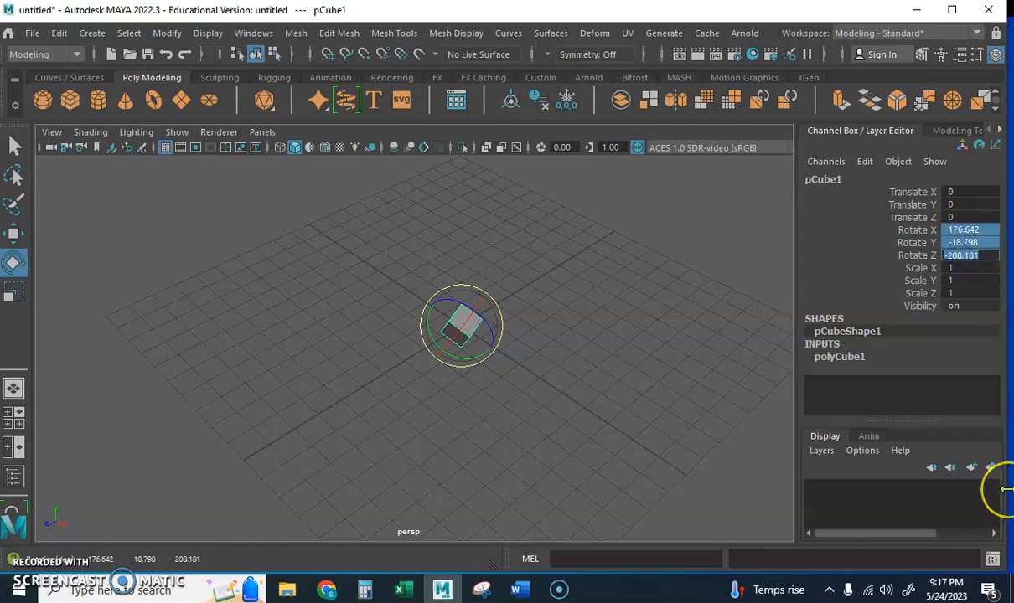
pyautogui.write('45')
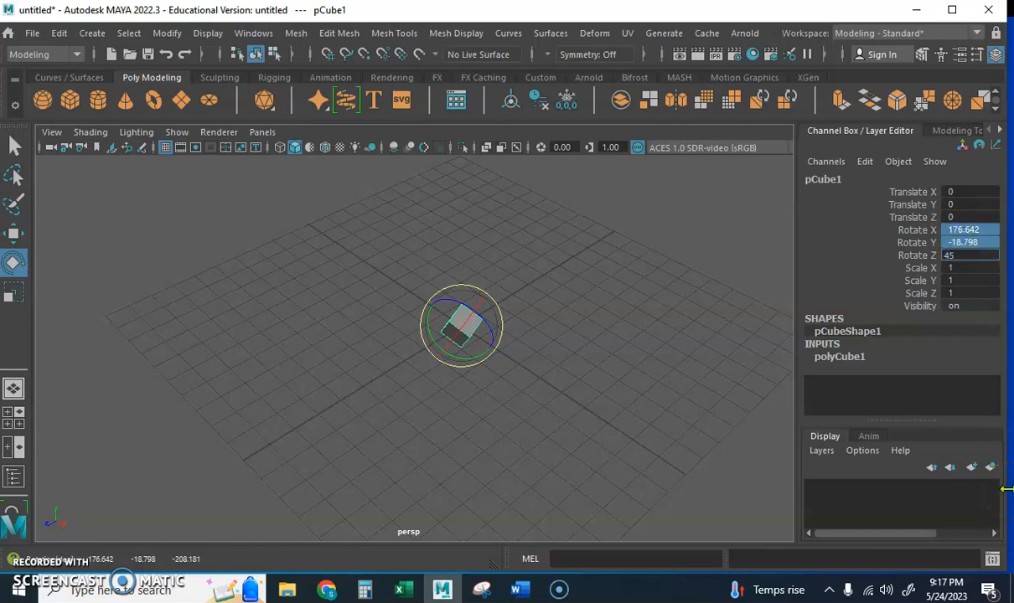
pyautogui.press('Return')
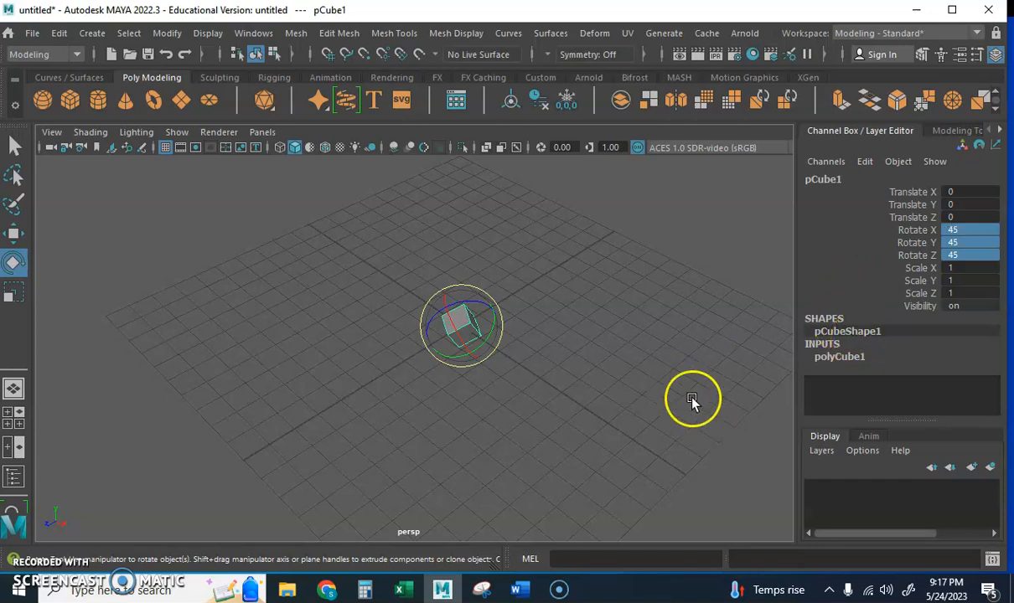
# Step: Switch from the Rotate tool to the Select and Move tools in turn, and return to the Rotate tool
pyautogui.click(14, 266)
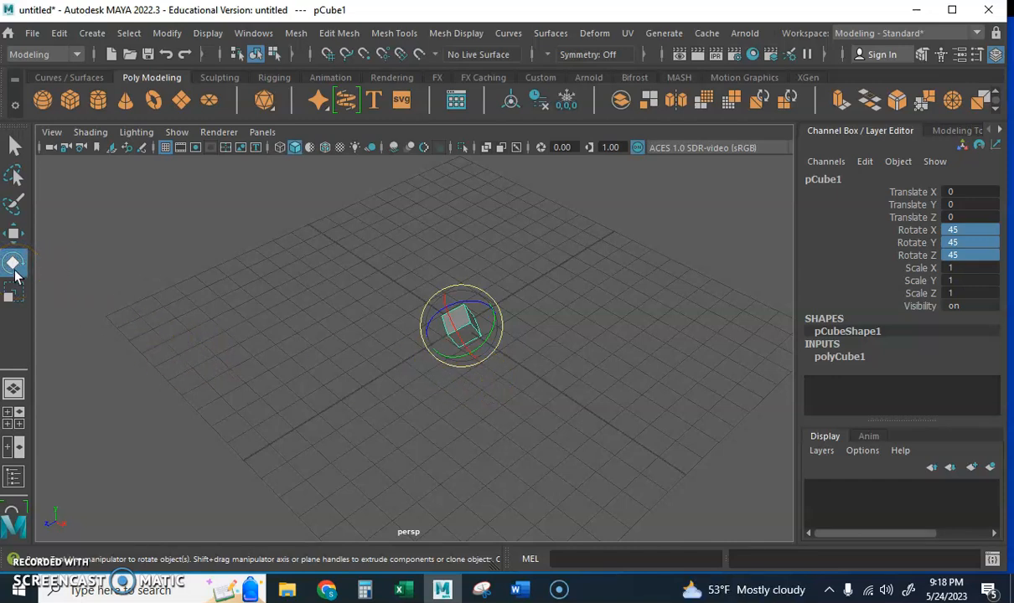
pyautogui.press('q')
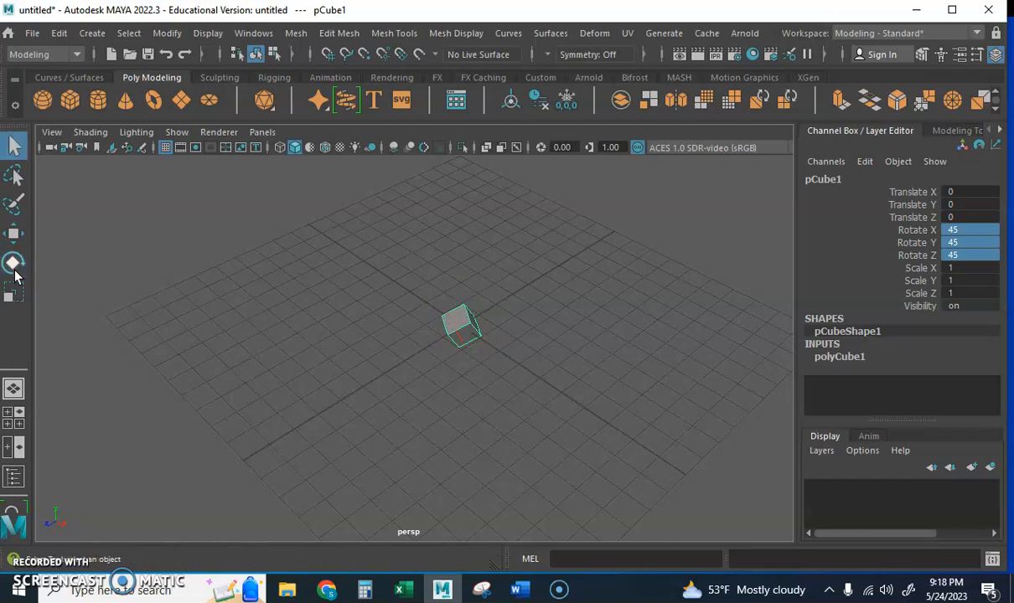
pyautogui.press('w')
pyautogui.press('e')
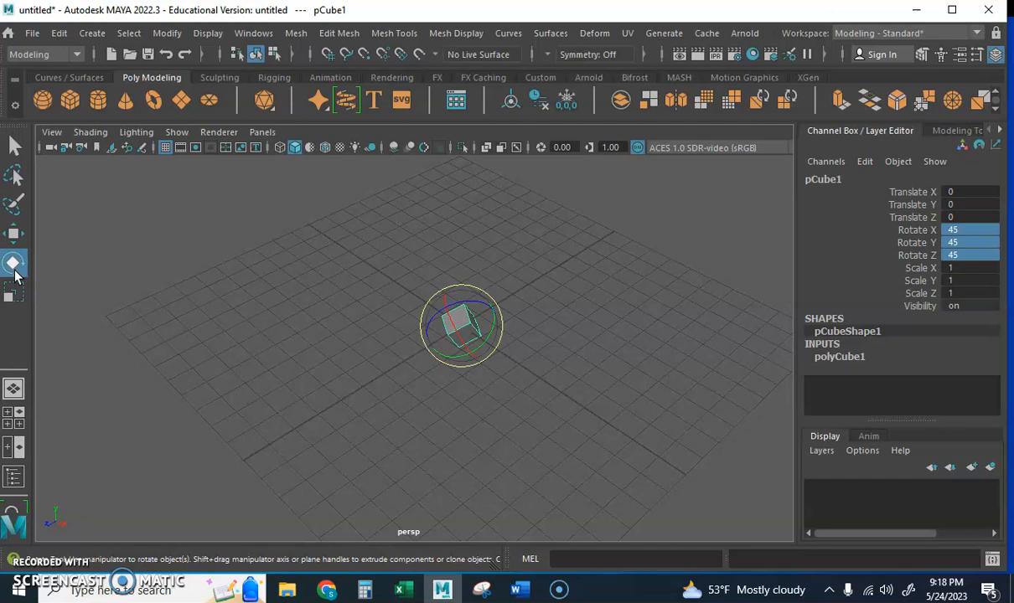
# Step: Scale the cube freehand with the Scale tool to about X 11.45, Y 1.74, Z 9.08
pyautogui.click(16, 294)
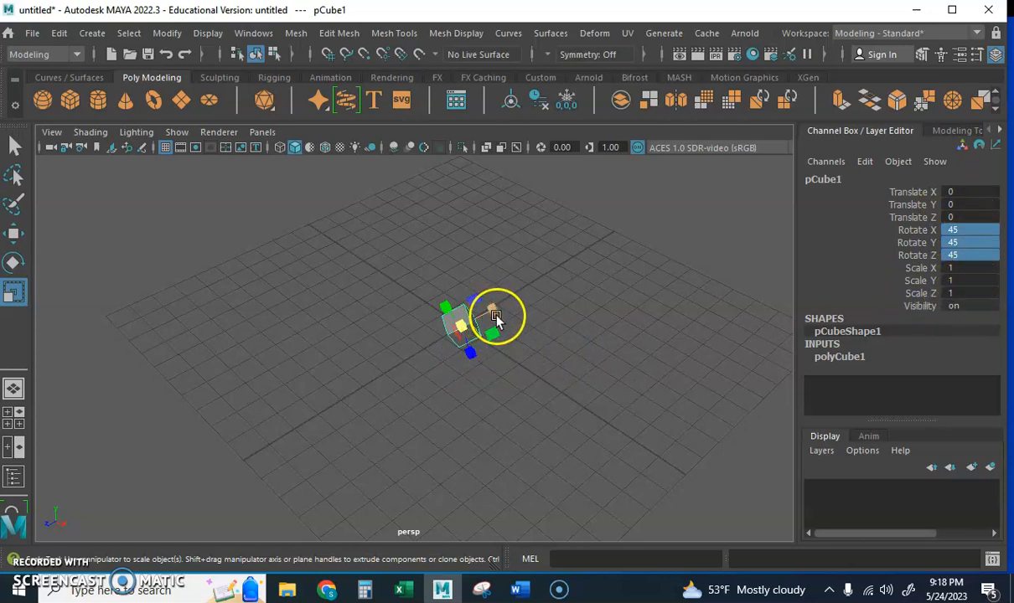
pyautogui.moveTo(494, 312); pyautogui.dragTo(685, 255)
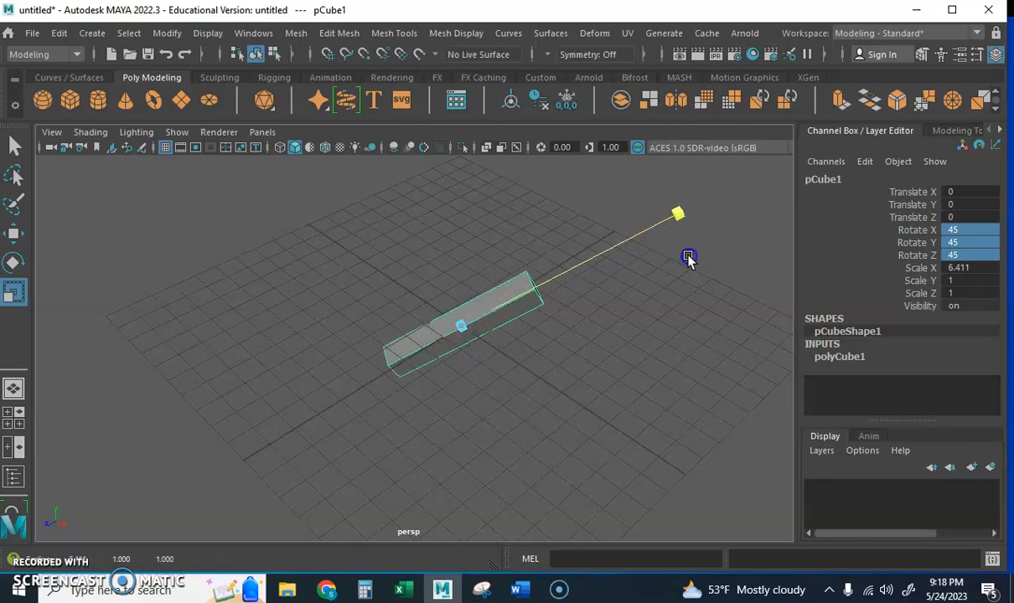
pyautogui.moveTo(479, 361); pyautogui.dragTo(527, 493)
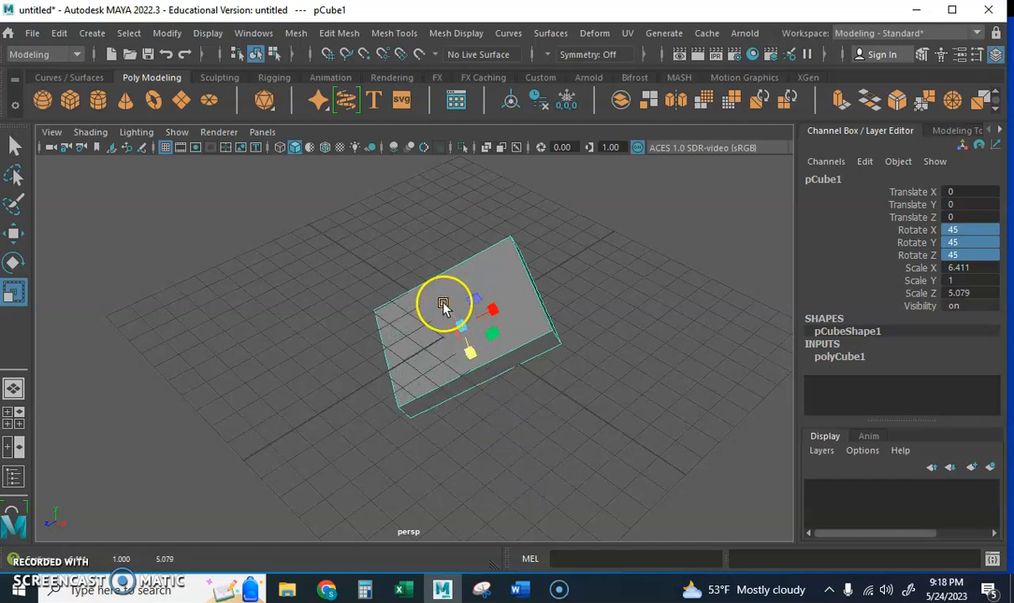
pyautogui.moveTo(444, 308); pyautogui.dragTo(339, 247)
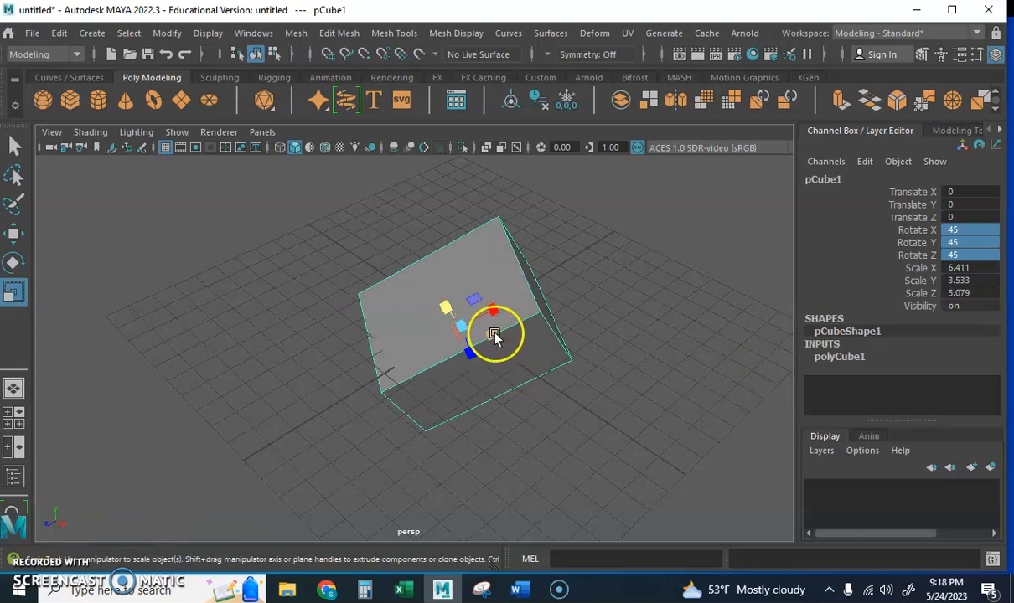
pyautogui.moveTo(492, 337)
pyautogui.mouseDown()
pyautogui.moveTo(539, 373)
pyautogui.moveTo(471, 342)
pyautogui.moveTo(516, 364)
pyautogui.moveTo(499, 355)
pyautogui.mouseUp()
pyautogui.moveTo(445, 309); pyautogui.dragTo(482, 357)
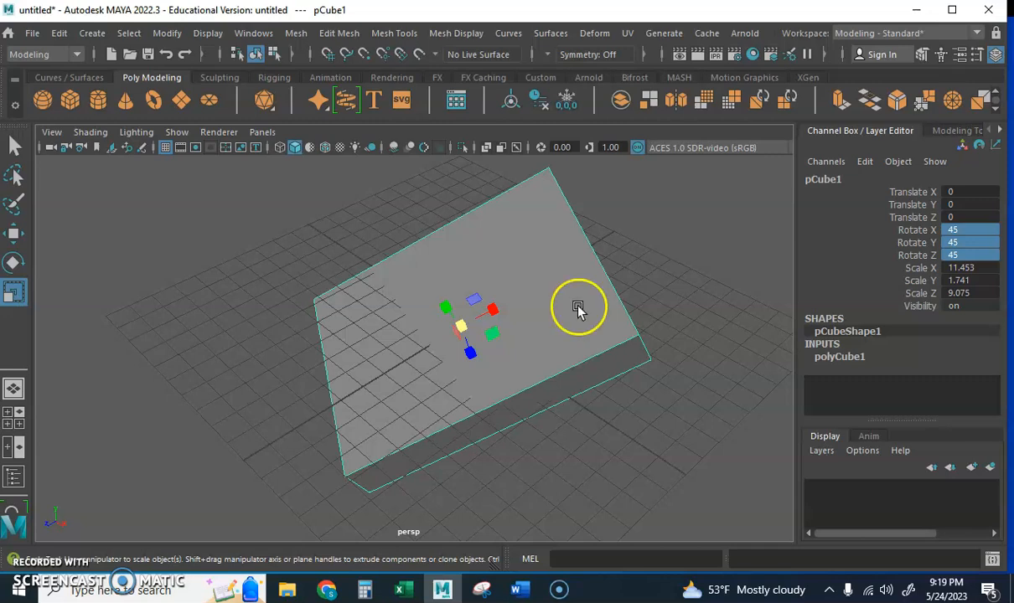
# Step: Select the scaled cube again and delete it from the scene
pyautogui.click(530, 460)
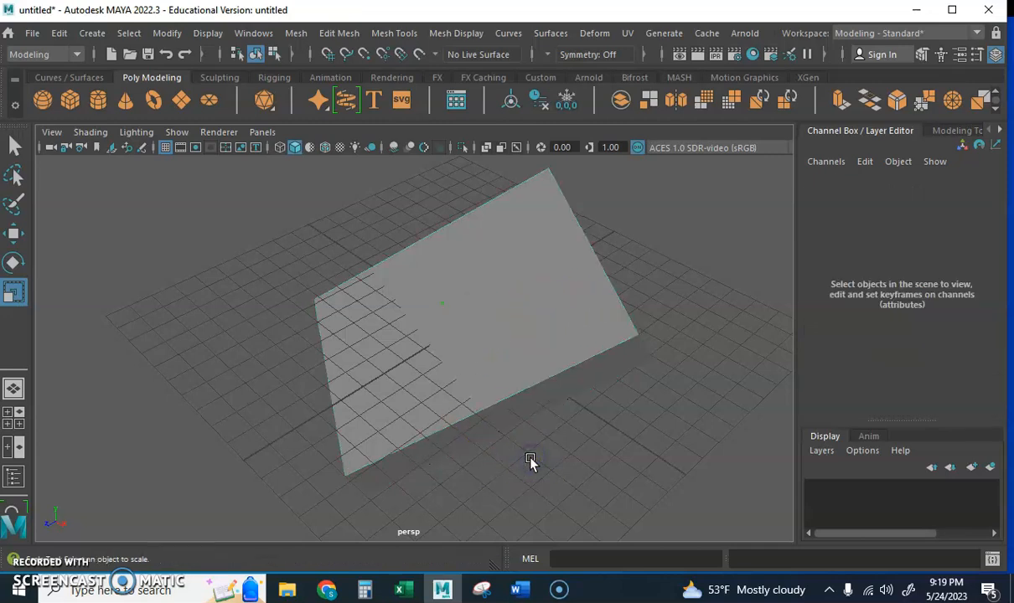
pyautogui.click(524, 390)
pyautogui.click(516, 303)
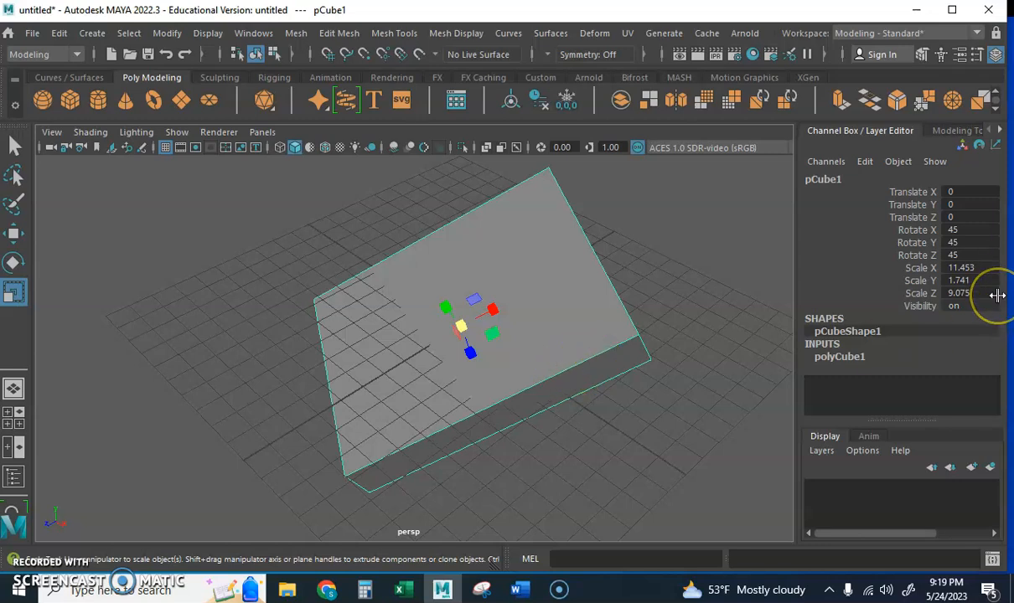
pyautogui.press('Delete')
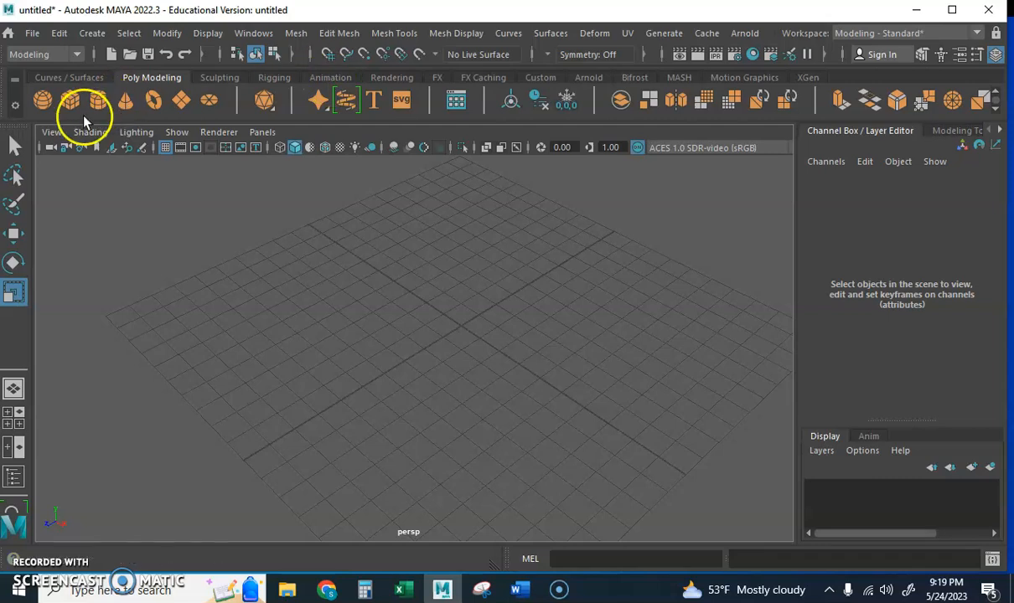
# Step: Create a polygon sphere at the origin and move it straight up to a Translate Y of about 1.01
pyautogui.click(44, 103)
pyautogui.moveTo(491, 304); pyautogui.dragTo(487, 346)
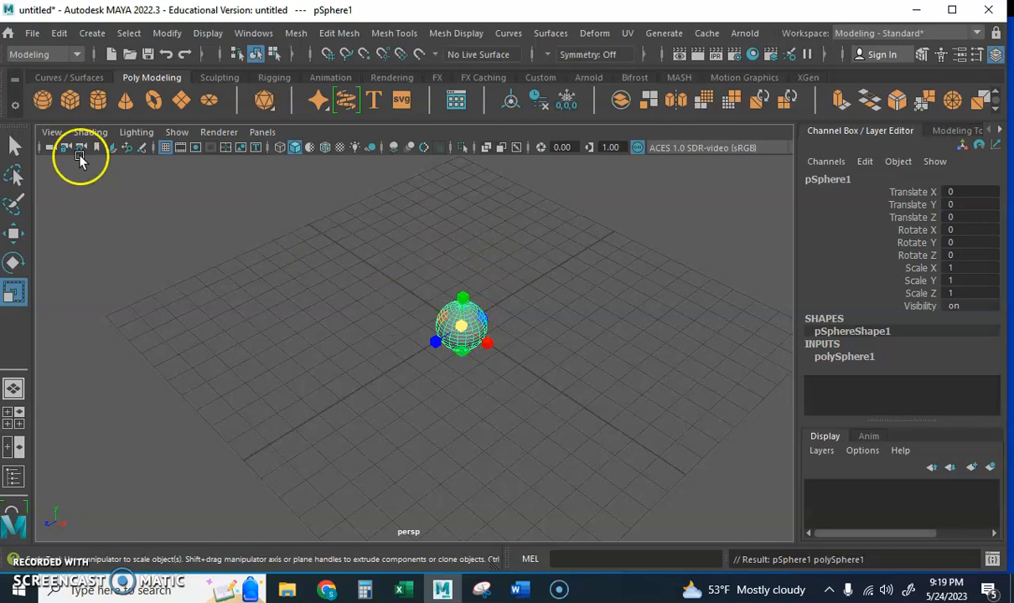
pyautogui.click(14, 234)
pyautogui.moveTo(463, 291); pyautogui.dragTo(456, 273)
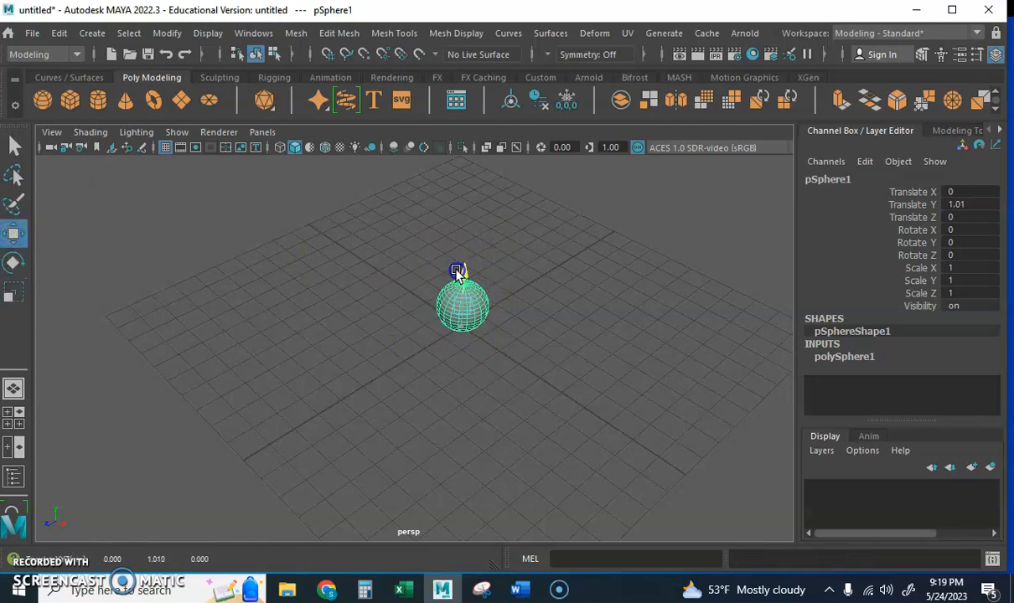
# Step: Add a second polygon sphere, raise it to about Translate Y 2.68 above the first, and scale it uniformly to about 0.73
pyautogui.click(40, 100)
pyautogui.moveTo(457, 289); pyautogui.dragTo(471, 236)
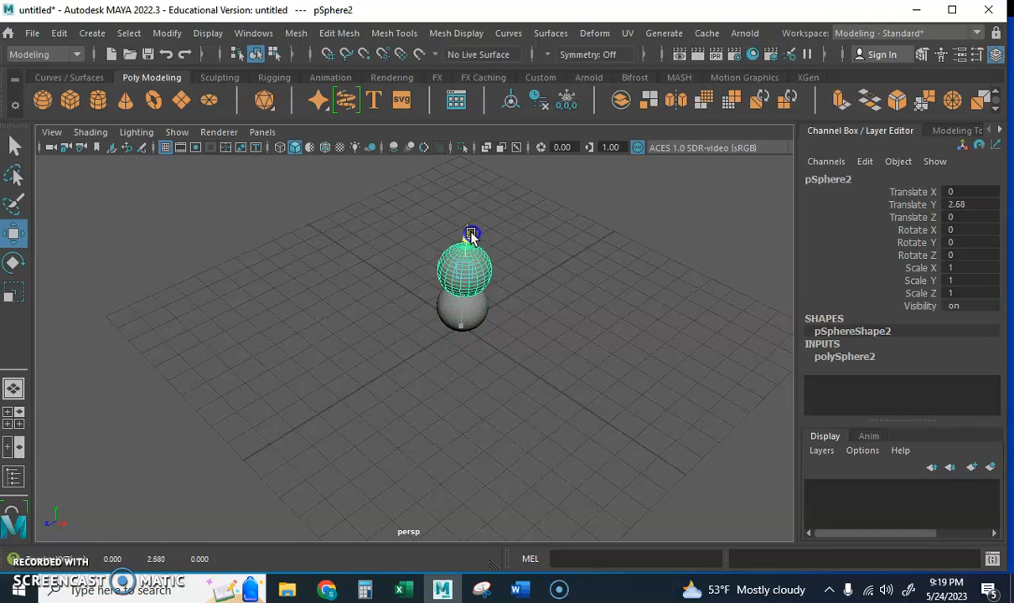
pyautogui.click(13, 291)
pyautogui.moveTo(477, 272); pyautogui.dragTo(455, 283)
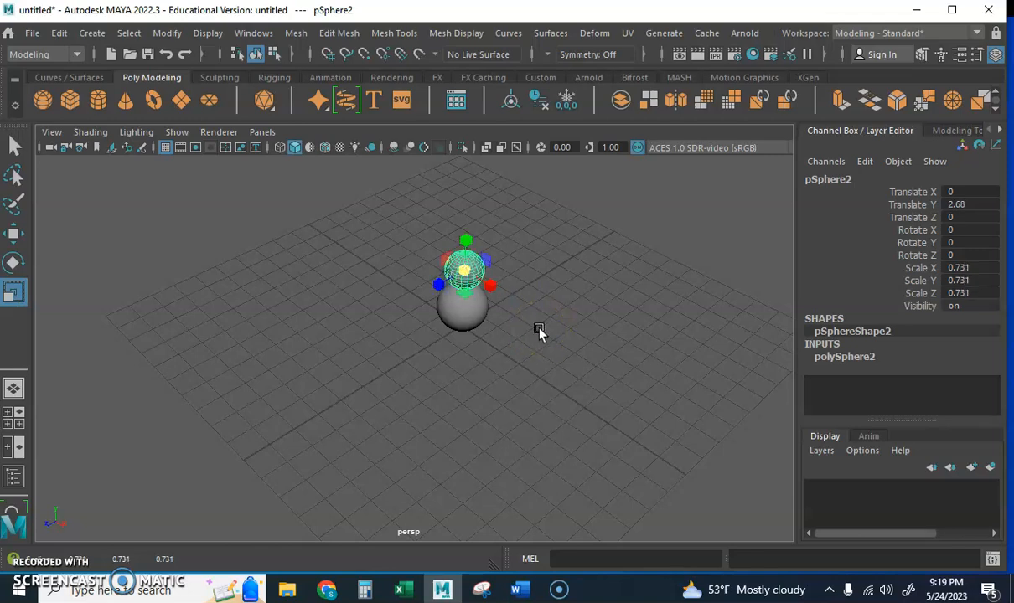
pyautogui.keyDown('alt'); pyautogui.moveTo(493, 421); pyautogui.dragTo(461, 417); pyautogui.keyUp('alt')
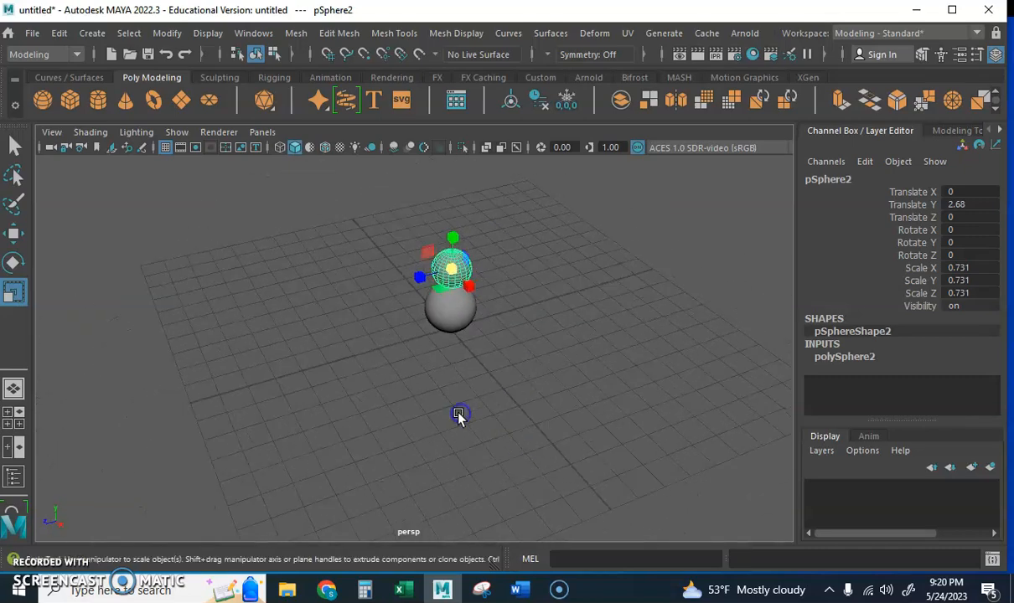